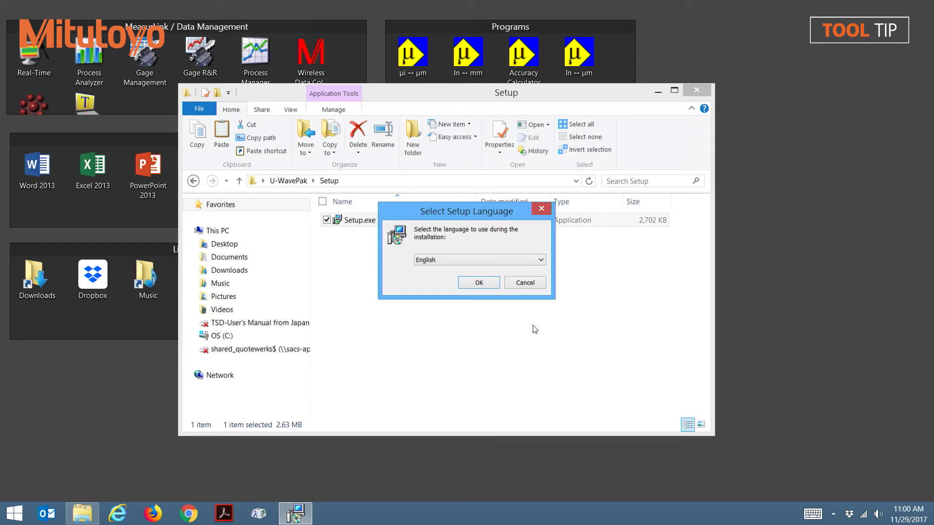
- Start the U-WAVEPAK setup in English and accept the license agreement after reading through it
{"action": "left_click", "coordinate": [479, 283]}
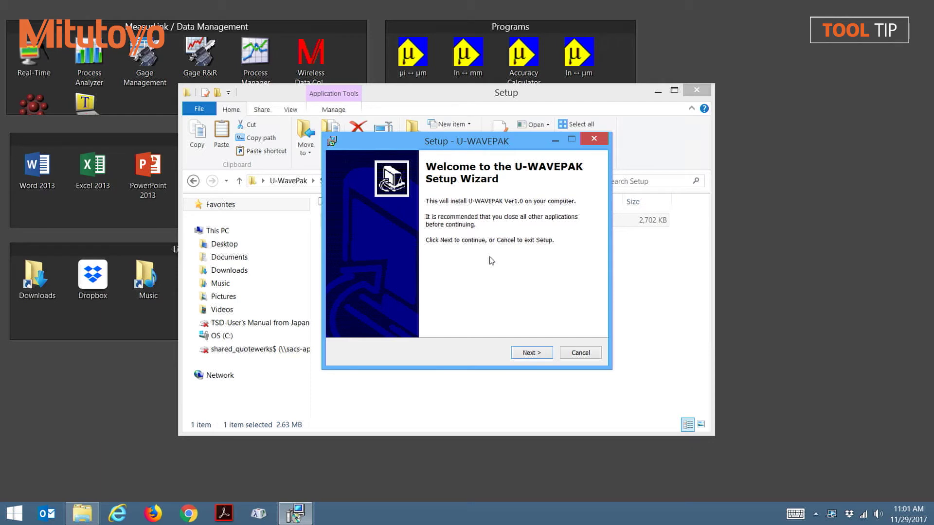
{"action": "left_click", "coordinate": [533, 353]}
{"action": "left_click_drag", "start_coordinate": [580, 232], "coordinate": [579, 296]}
{"action": "left_click", "coordinate": [353, 316]}
{"action": "left_click", "coordinate": [532, 353]}
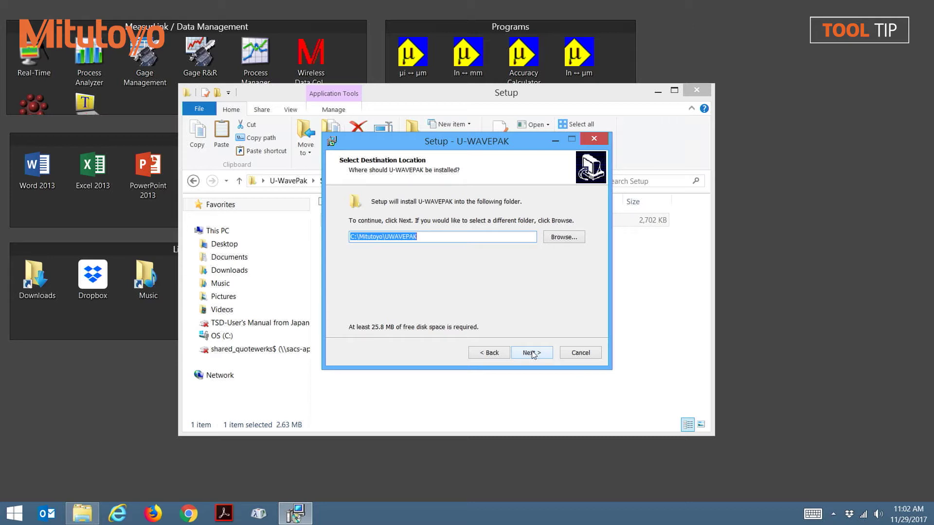
- Install U-WAVEPAK to C:\Mitutoyo\UWAVEPAK with the U-WAVEPAK Start Menu folder and a desktop icon
{"action": "left_click", "coordinate": [531, 353]}
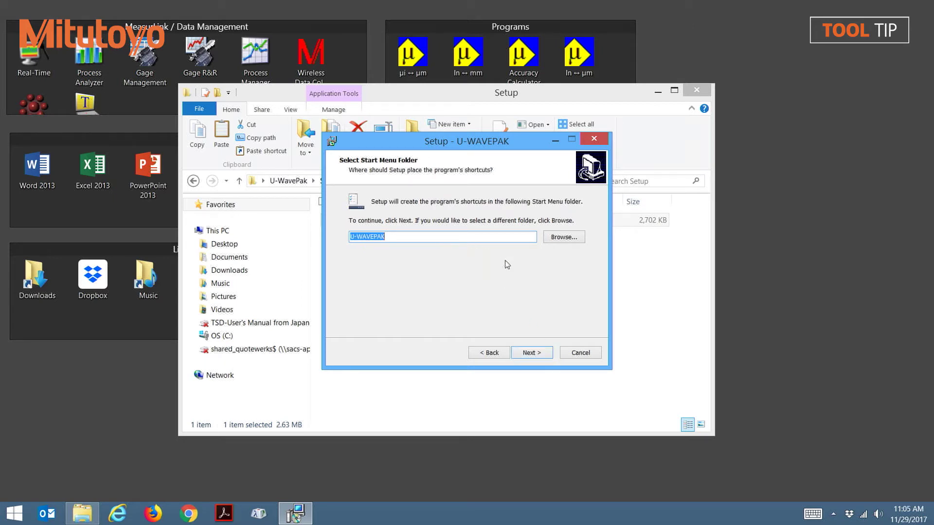
{"action": "left_click", "coordinate": [543, 353]}
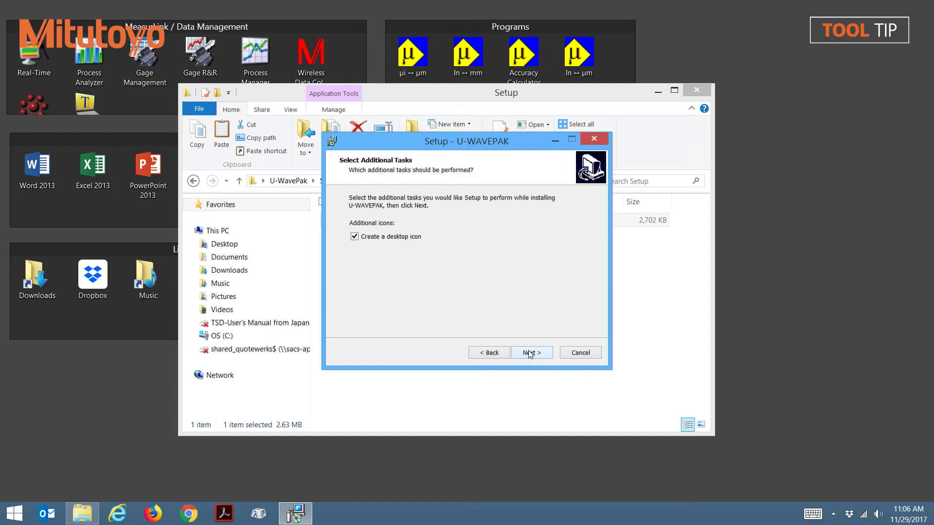
{"action": "left_click", "coordinate": [530, 353]}
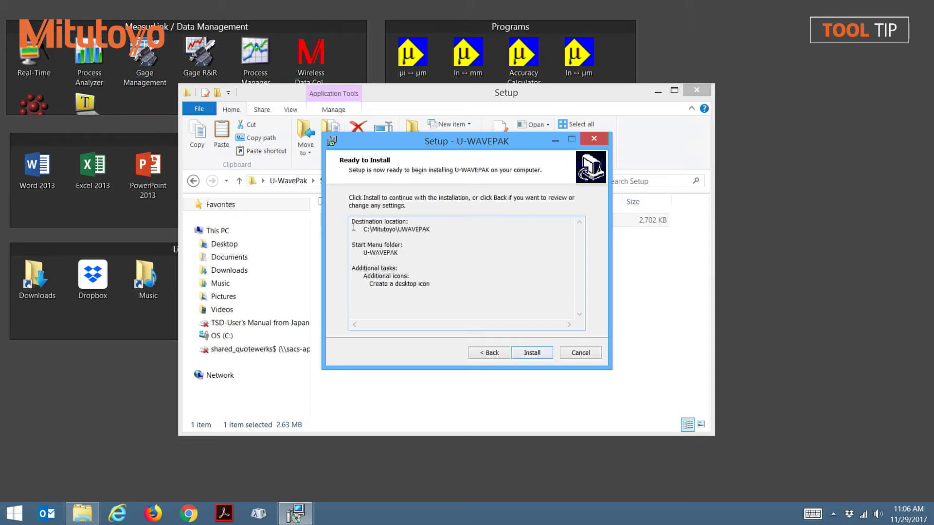
{"action": "left_click_drag", "start_coordinate": [352, 221], "coordinate": [452, 282]}
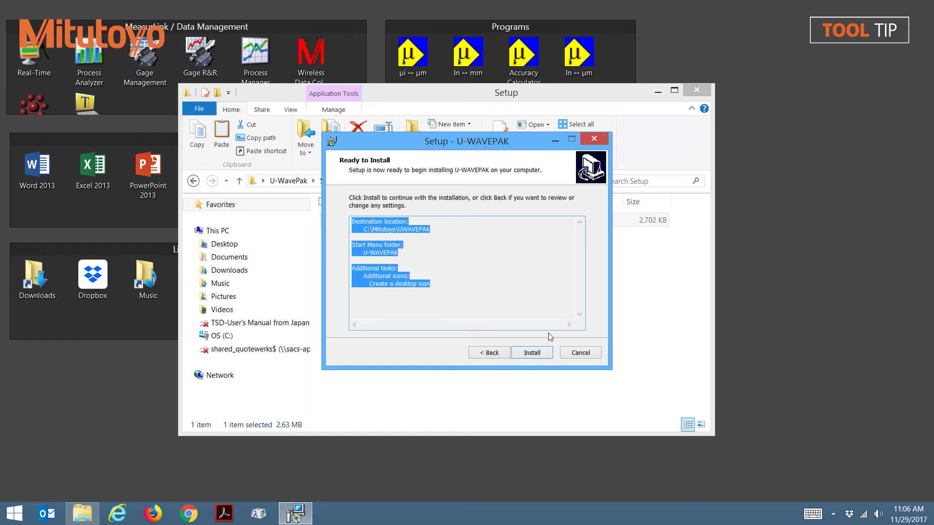
{"action": "left_click", "coordinate": [532, 353]}
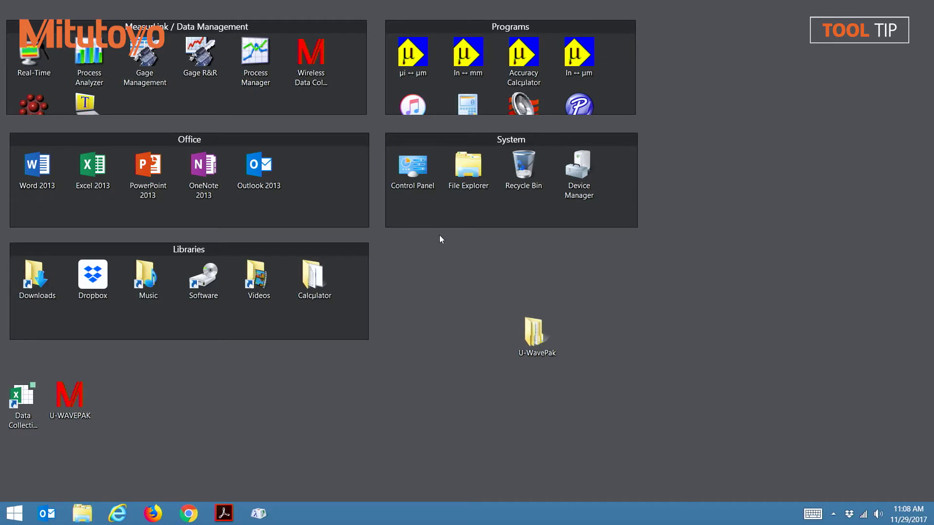
- Open Device Manager and start a driver update for Mitutoyo U-WAVE under Other devices, browsing the computer for the driver software
{"action": "double_click", "coordinate": [579, 170]}
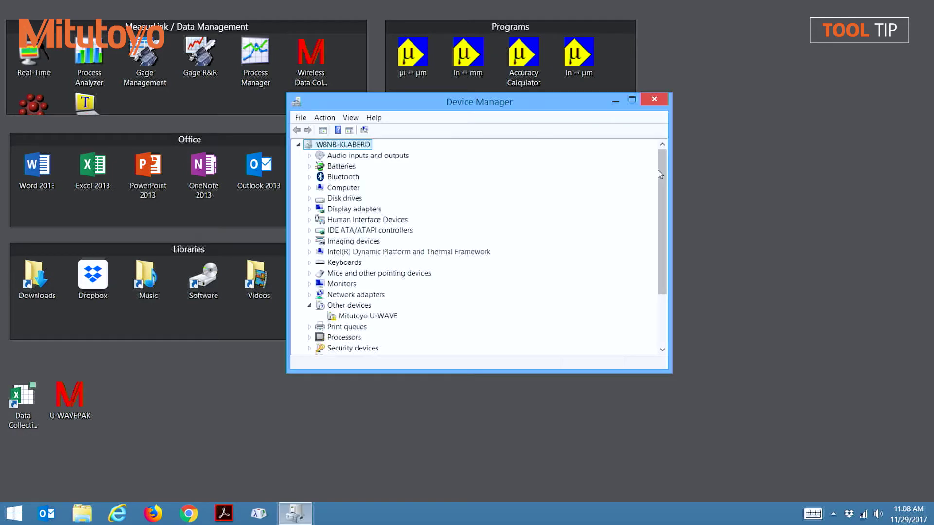
{"action": "left_click", "coordinate": [377, 317]}
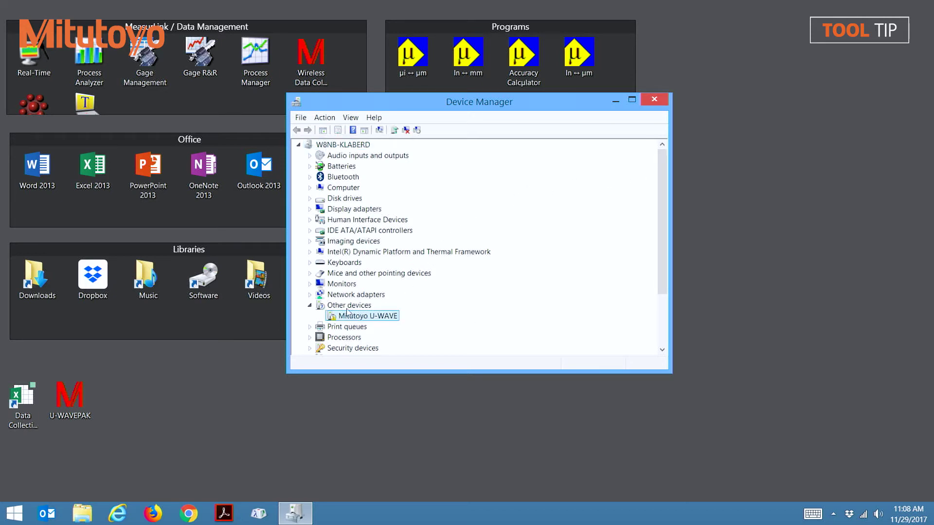
{"action": "right_click", "coordinate": [382, 319]}
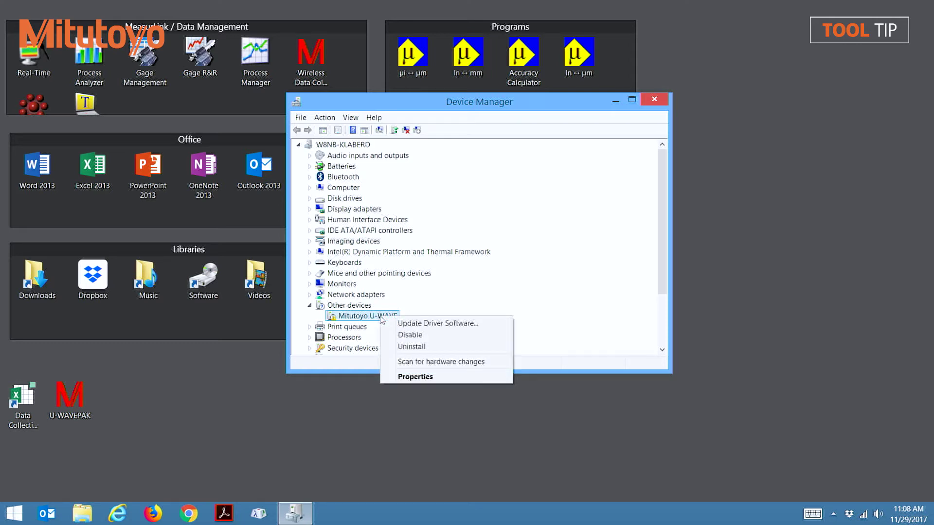
{"action": "left_click", "coordinate": [419, 325]}
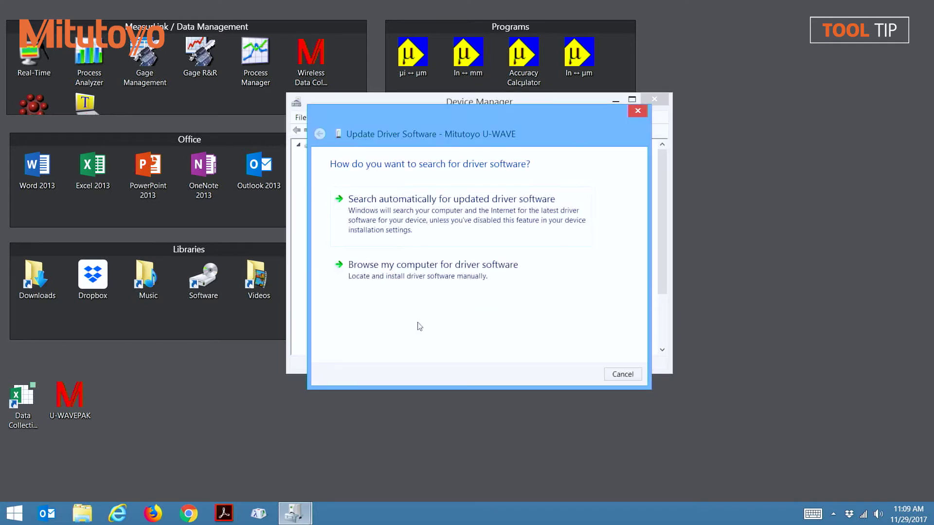
{"action": "left_click", "coordinate": [407, 267]}
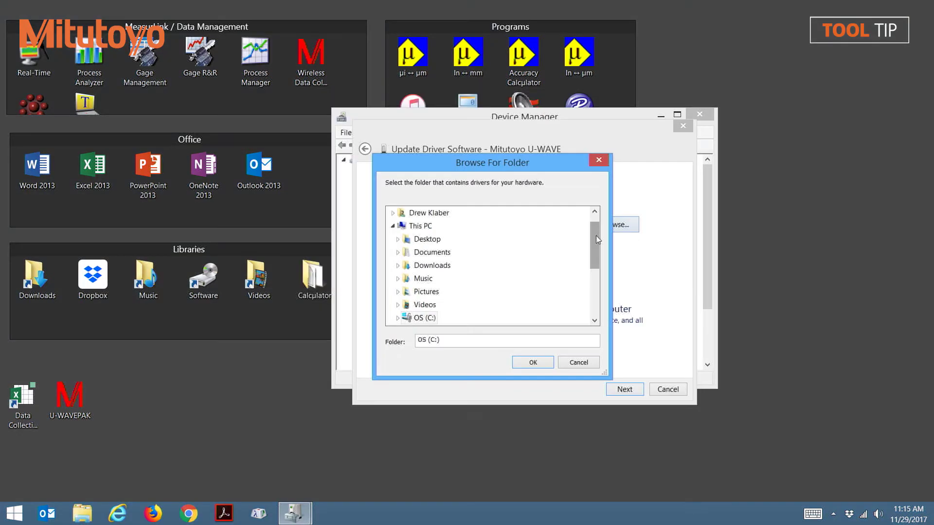
- Install the Mitutoyo U-WAVE driver from C:\Mitutoyo\UWAVEPAK and close the update wizard
{"action": "left_click_drag", "start_coordinate": [597, 239], "coordinate": [488, 258]}
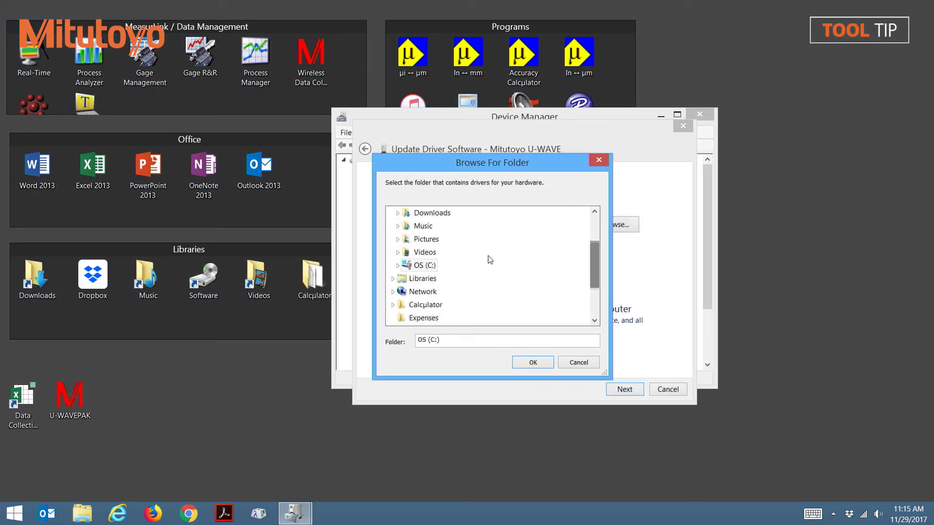
{"action": "double_click", "coordinate": [430, 270]}
{"action": "left_click_drag", "start_coordinate": [597, 241], "coordinate": [594, 265]}
{"action": "double_click", "coordinate": [432, 265]}
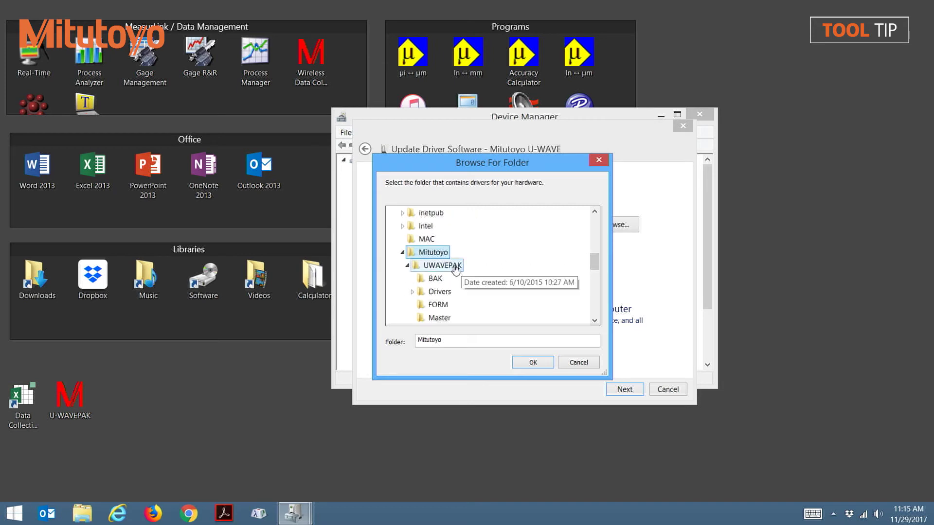
{"action": "left_click", "coordinate": [441, 265]}
{"action": "left_click", "coordinate": [537, 363]}
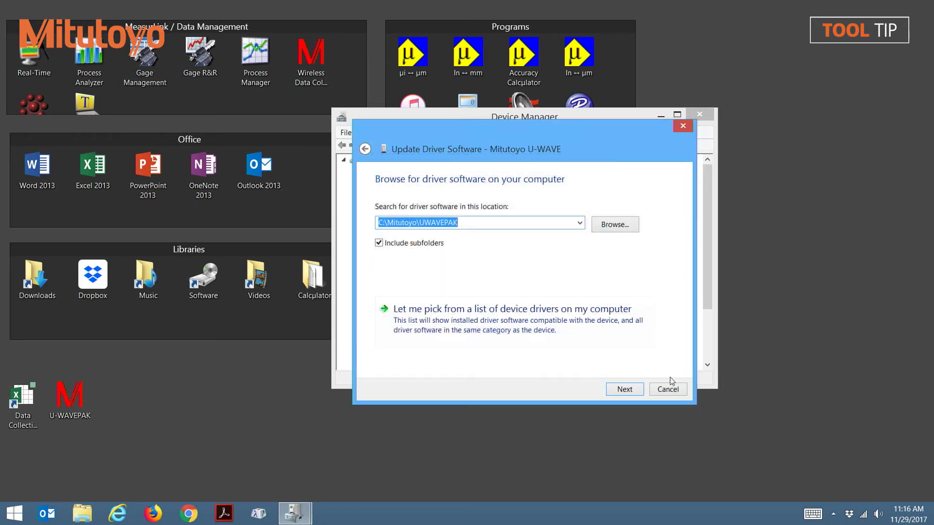
{"action": "left_click", "coordinate": [625, 390]}
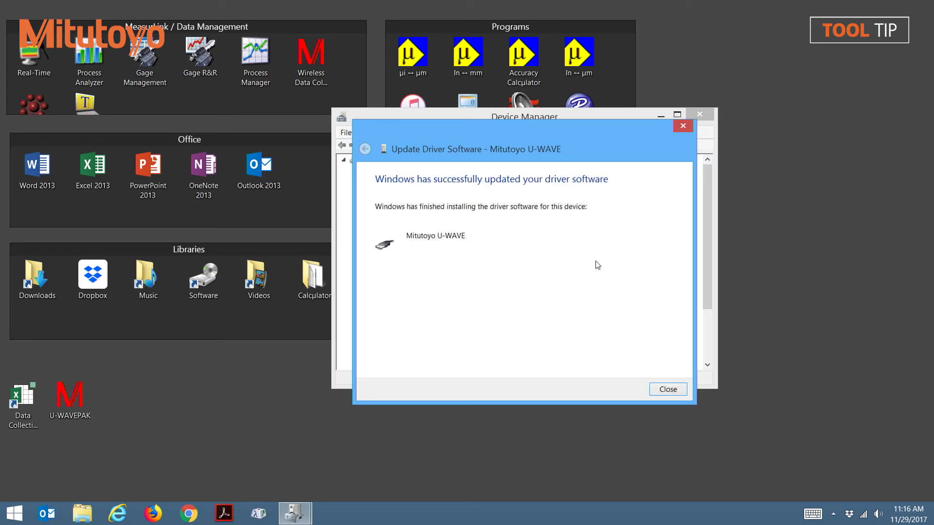
{"action": "left_click", "coordinate": [667, 390]}
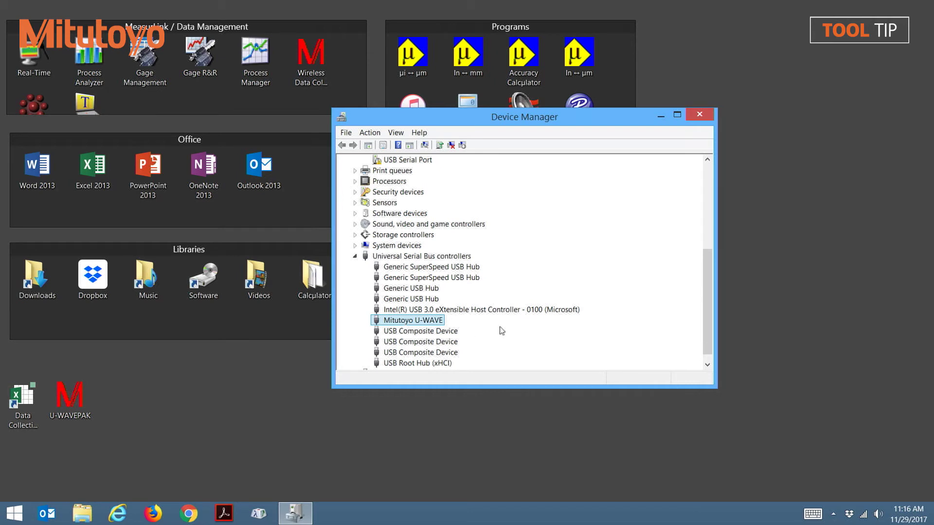
- Update the USB Serial Port driver under Other devices from C:\Mitutoyo\UWAVEPAK and close the wizard
{"action": "left_click_drag", "start_coordinate": [707, 293], "coordinate": [711, 230]}
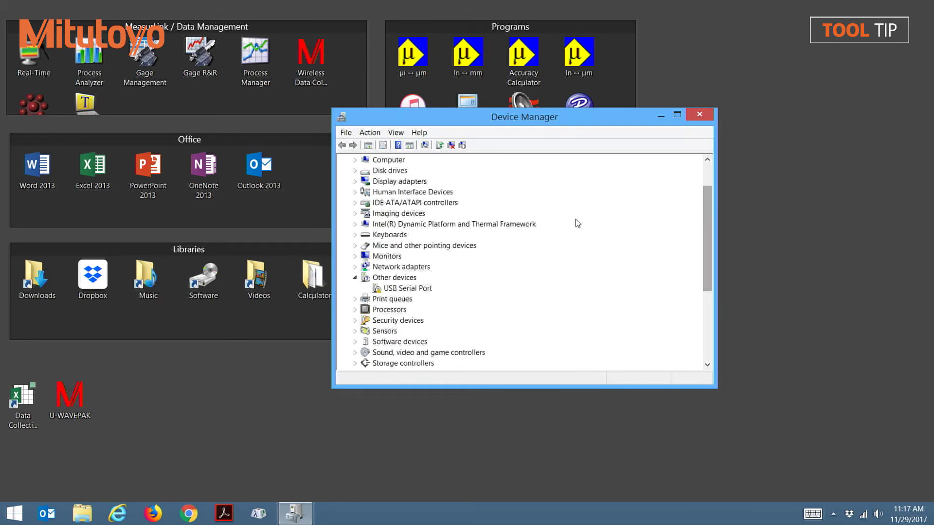
{"action": "left_click", "coordinate": [410, 291]}
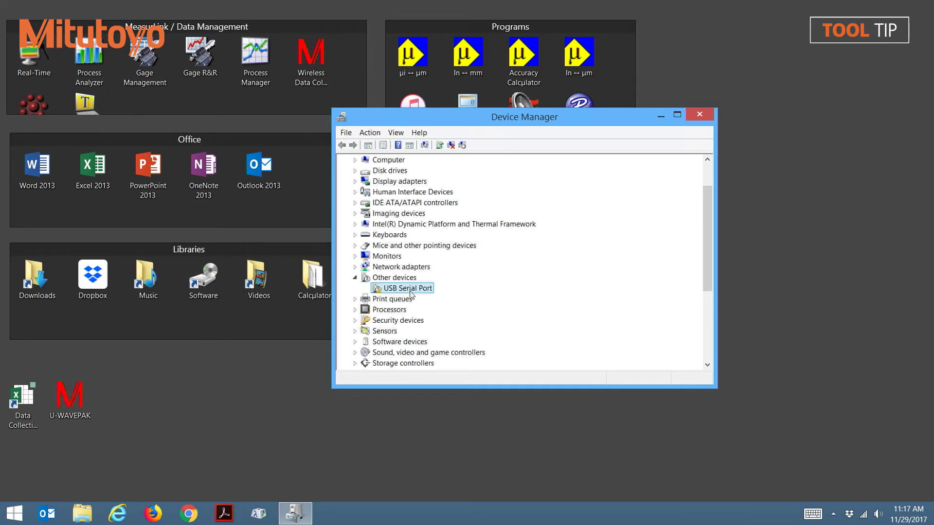
{"action": "right_click", "coordinate": [410, 294]}
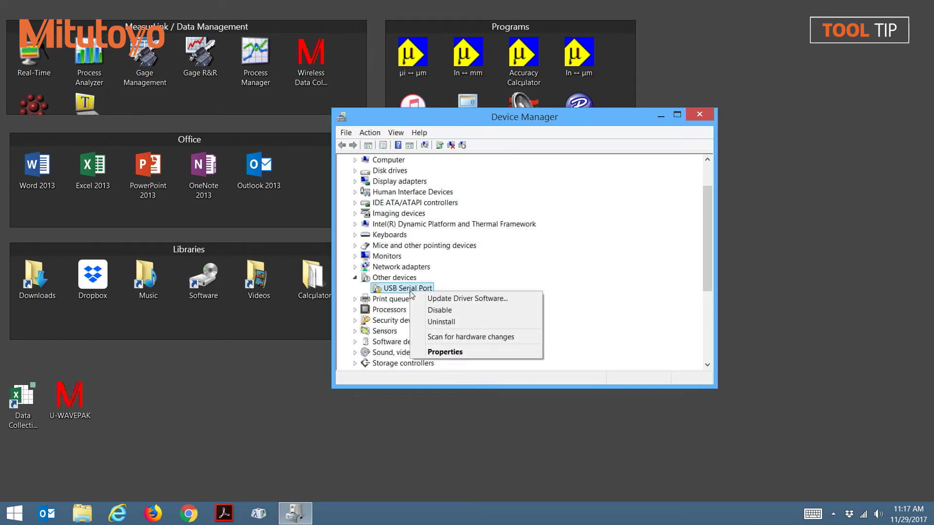
{"action": "left_click", "coordinate": [439, 299]}
{"action": "left_click", "coordinate": [466, 295]}
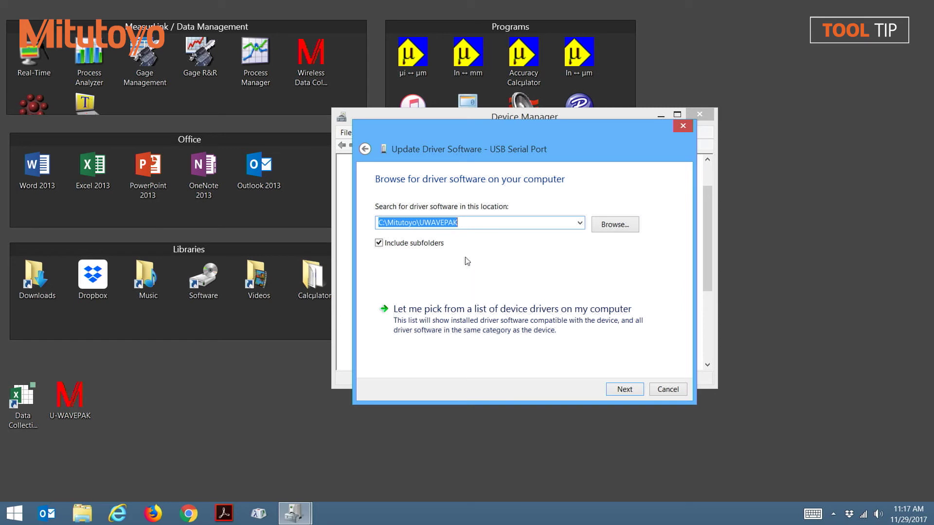
{"action": "left_click_drag", "start_coordinate": [466, 224], "coordinate": [373, 222]}
{"action": "left_click", "coordinate": [635, 390]}
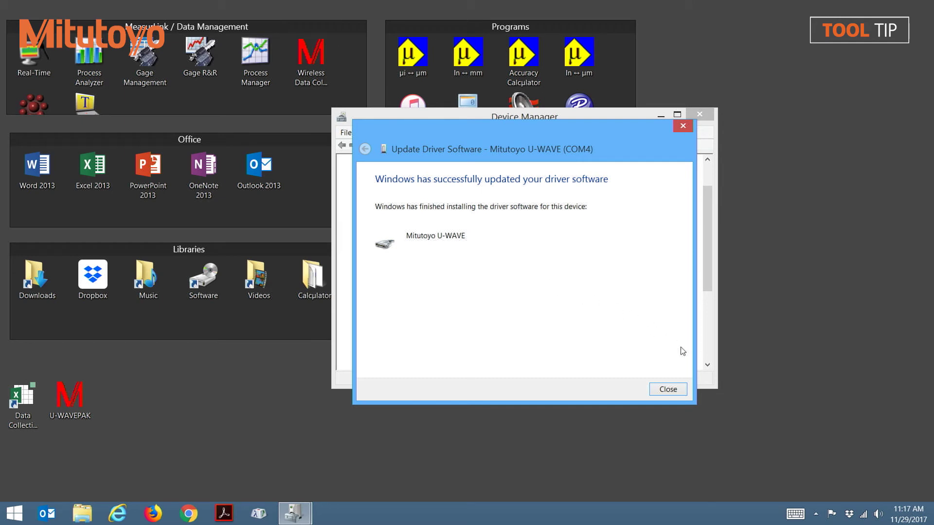
{"action": "left_click", "coordinate": [668, 389]}
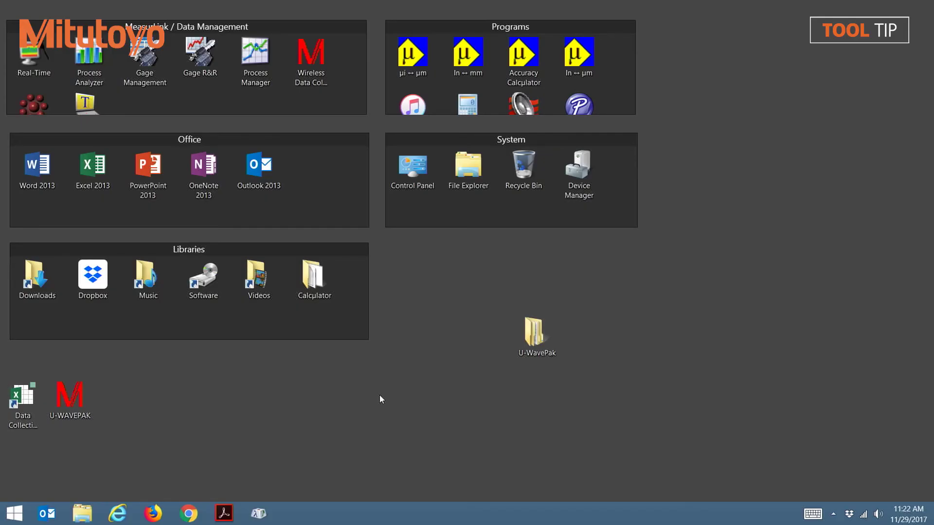
- Launch U-WAVEPAK from the desktop, start its setup and agree to set up the factory-default U-WAVE-R immediately
{"action": "double_click", "coordinate": [81, 395]}
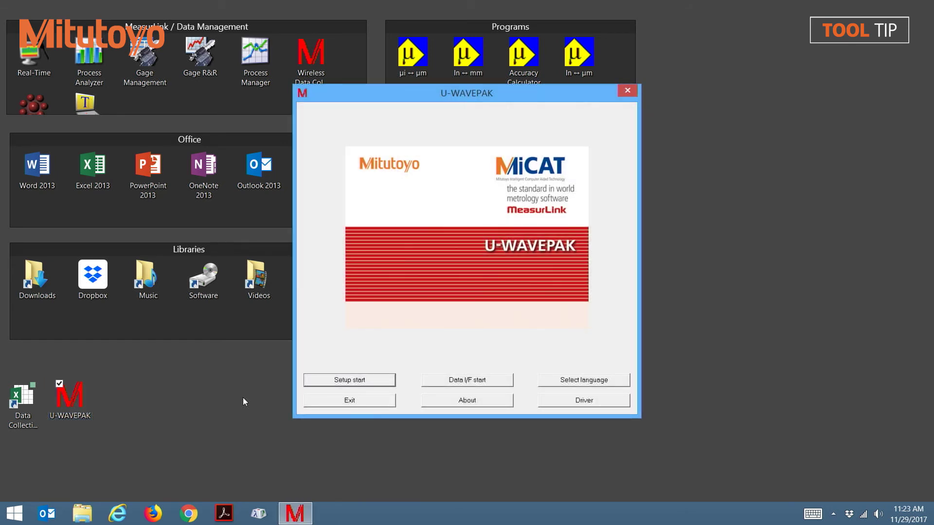
{"action": "left_click", "coordinate": [366, 382]}
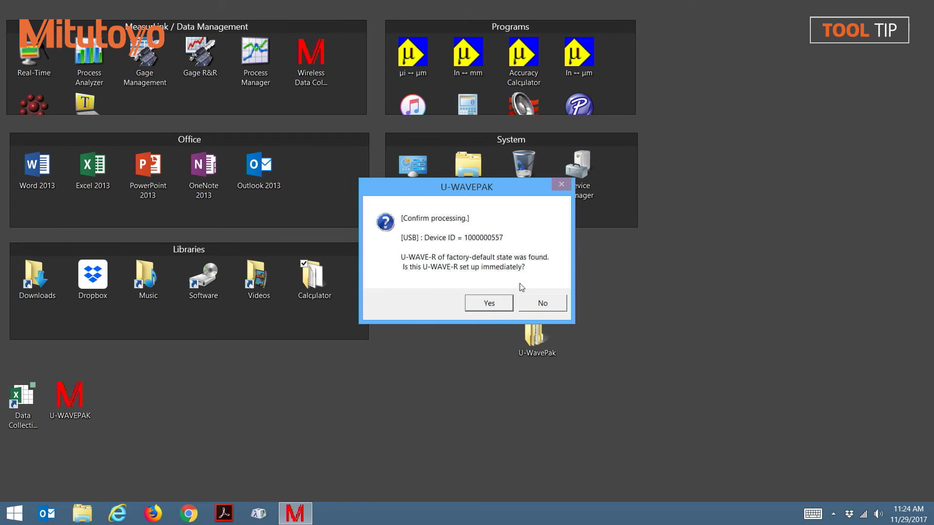
{"action": "left_click", "coordinate": [489, 303]}
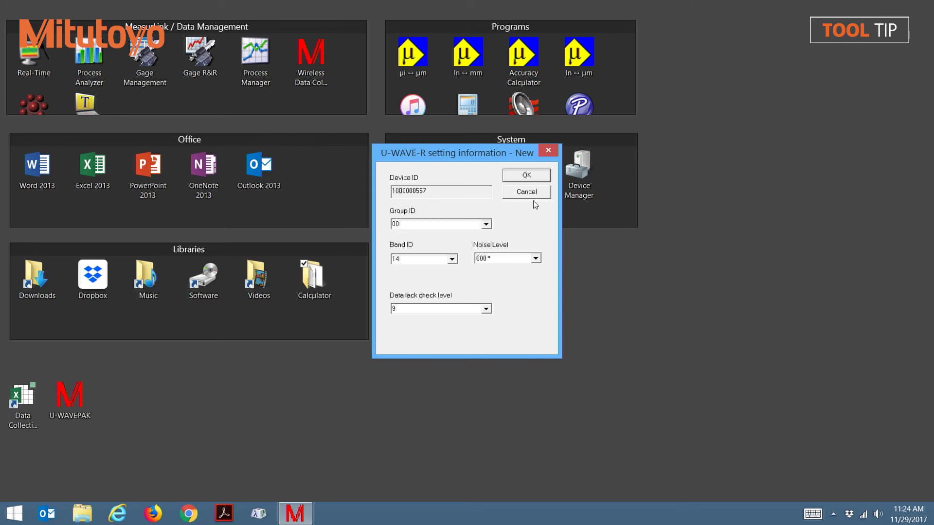
- Accept Group ID 00, Band ID 14, noise level 000 and data lack check level 9, and send the settings to the U-WAVE-R
{"action": "left_click", "coordinate": [526, 176]}
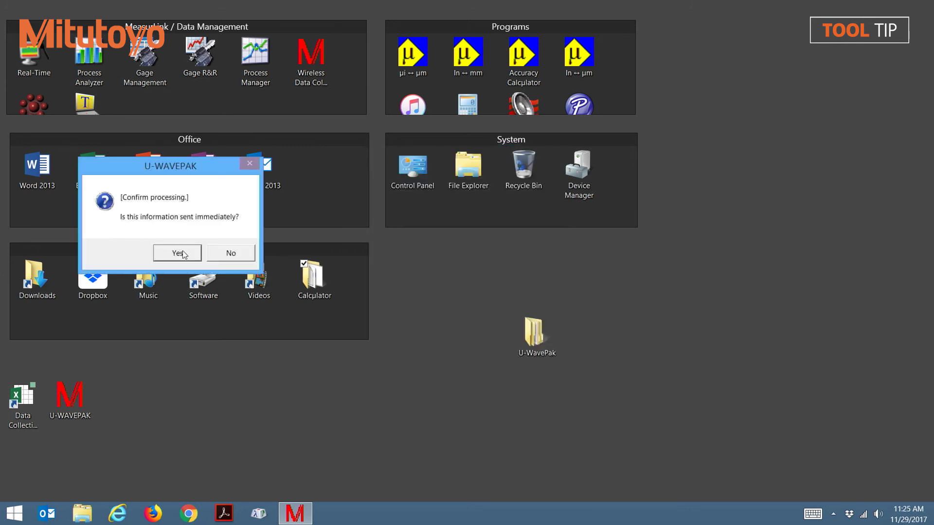
{"action": "left_click", "coordinate": [178, 253]}
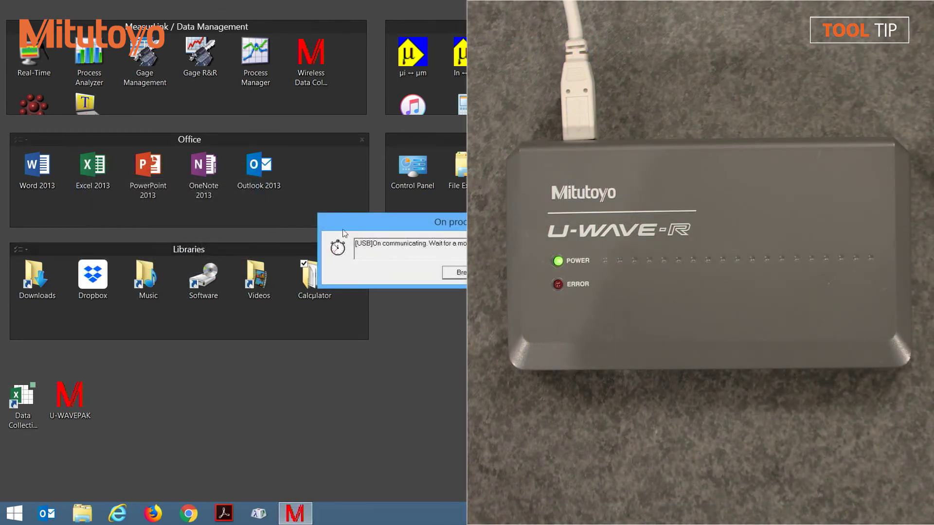
{"action": "left_click_drag", "start_coordinate": [388, 226], "coordinate": [125, 207]}
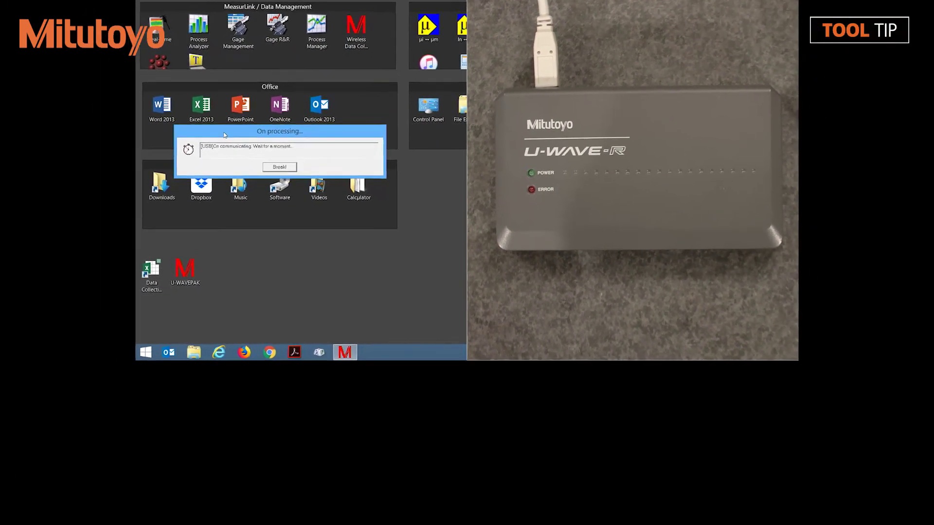